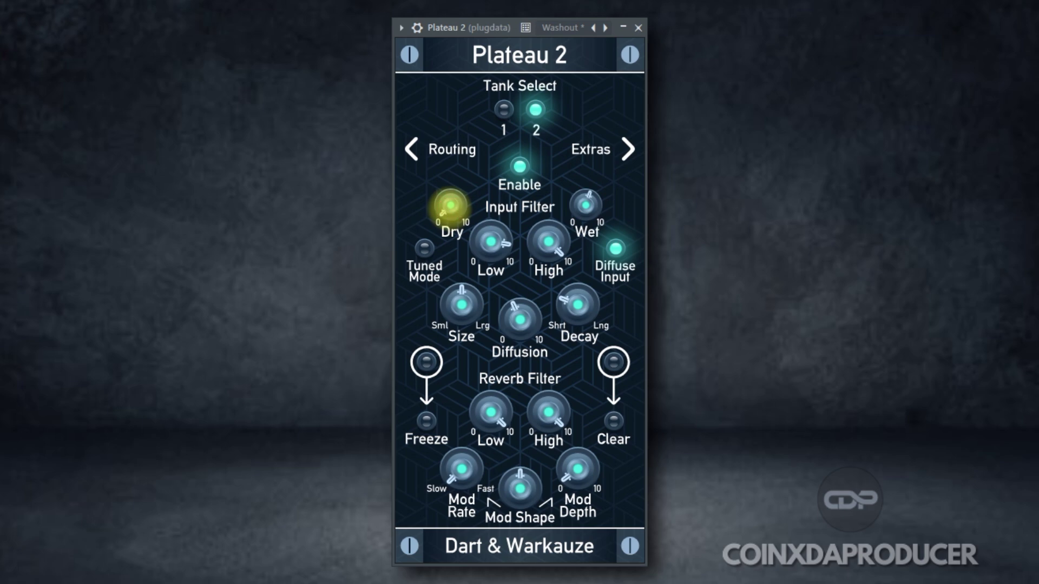
# Adjust tank 2's wet level and set its input filter's low and high amounts to about 8.
pyautogui.click(588, 202)
pyautogui.moveTo(588, 201); pyautogui.dragTo(590, 195)
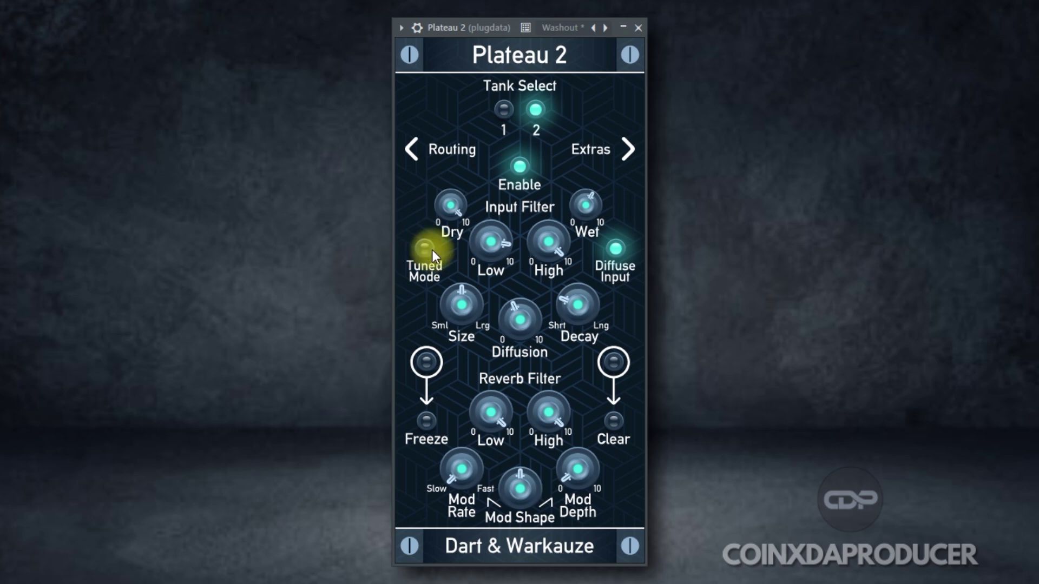
pyautogui.moveTo(503, 247); pyautogui.dragTo(504, 242)
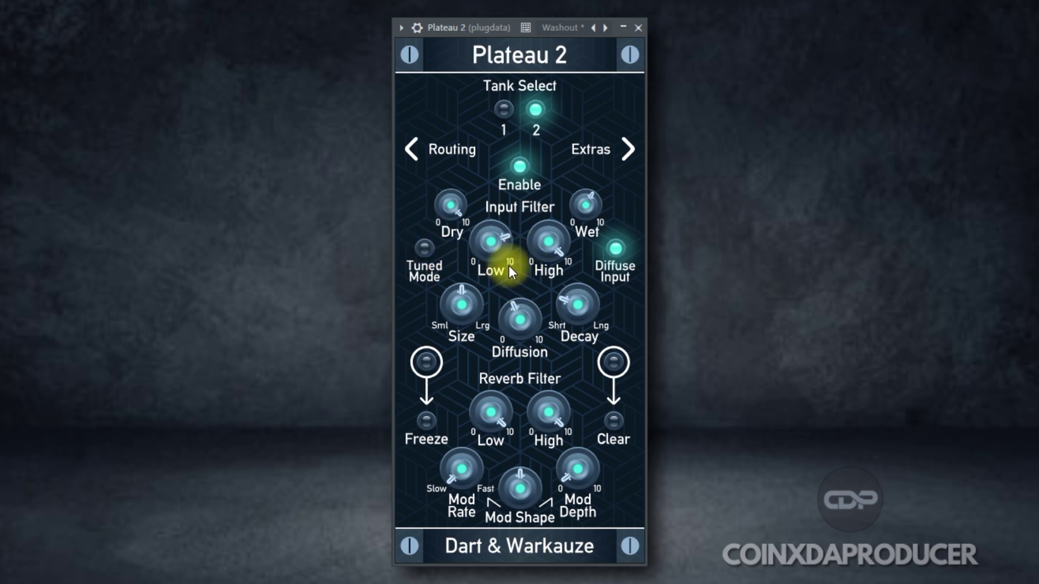
pyautogui.moveTo(559, 244); pyautogui.dragTo(560, 244)
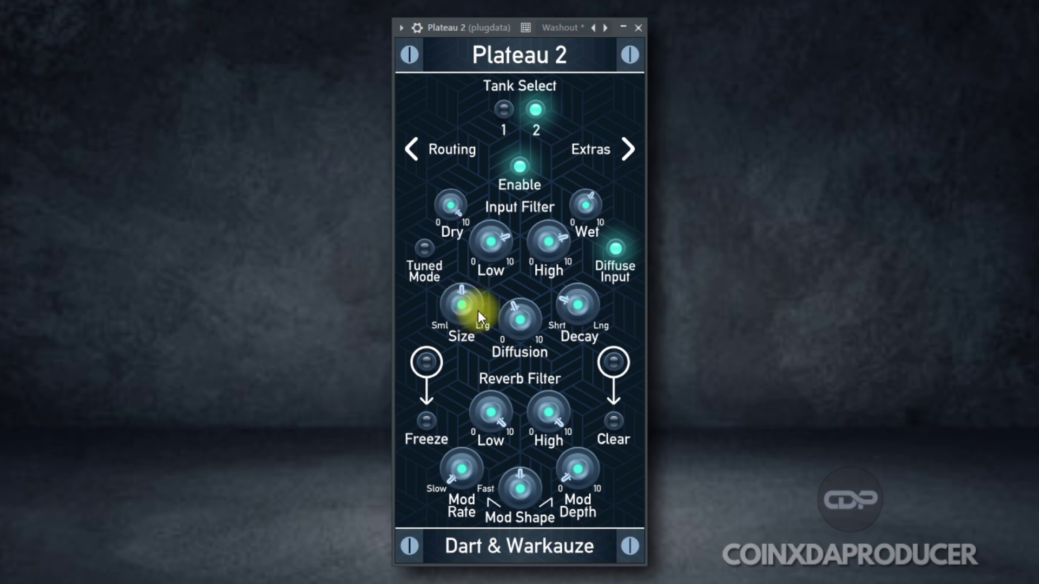
# Raise tank 2's size slightly above the middle, set diffusion to about 4 and lengthen the decay slightly.
pyautogui.moveTo(463, 307); pyautogui.dragTo(461, 302)
pyautogui.moveTo(518, 322); pyautogui.dragTo(519, 318)
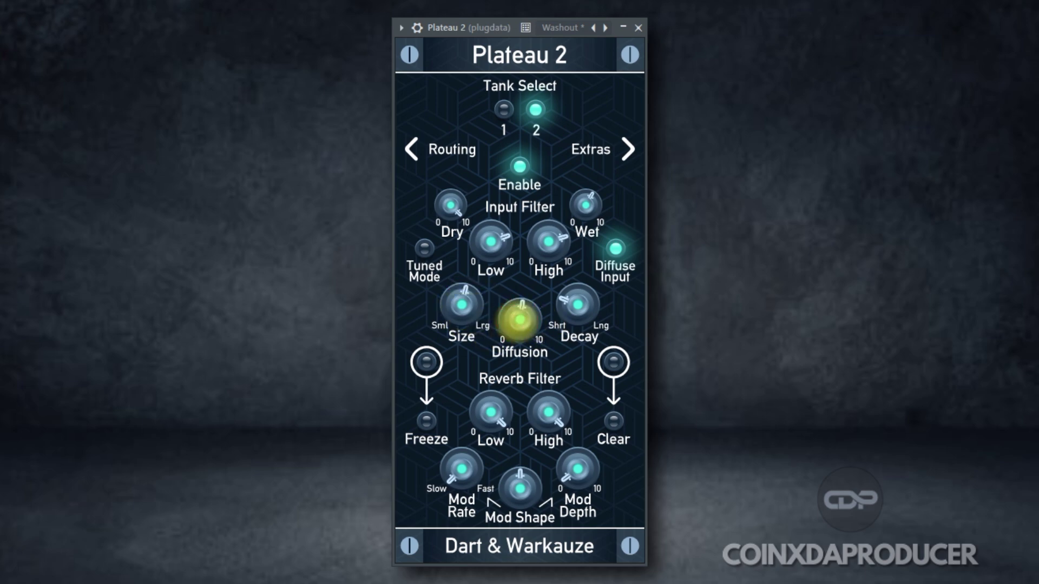
pyautogui.moveTo(586, 312); pyautogui.dragTo(583, 306)
# Set the reverb filter's low amount to about 7 and its high amount to about 8.
pyautogui.click(548, 446)
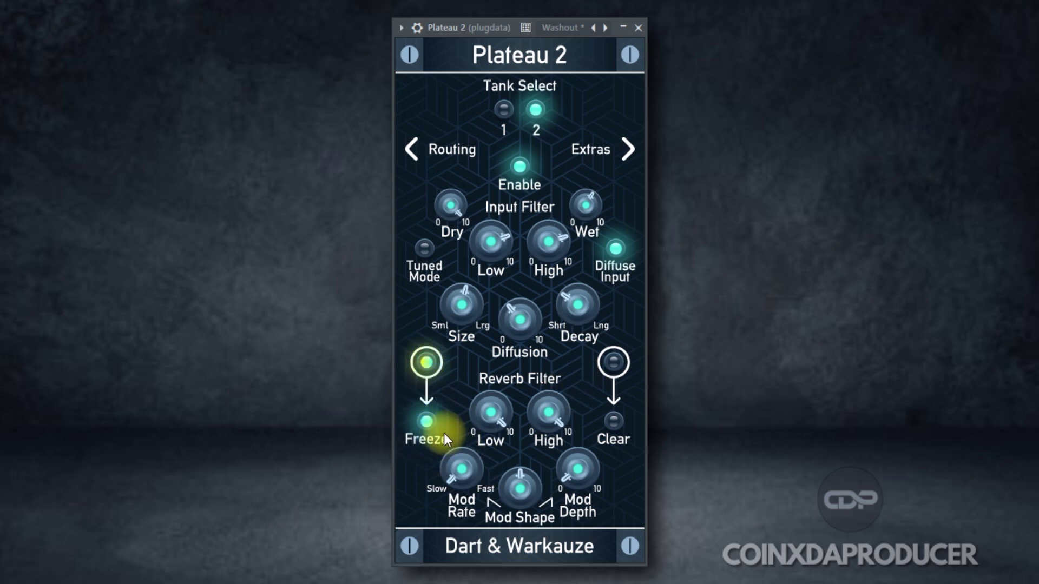
pyautogui.scroll(-5, 502, 420)
pyautogui.moveTo(550, 414); pyautogui.dragTo(550, 410)
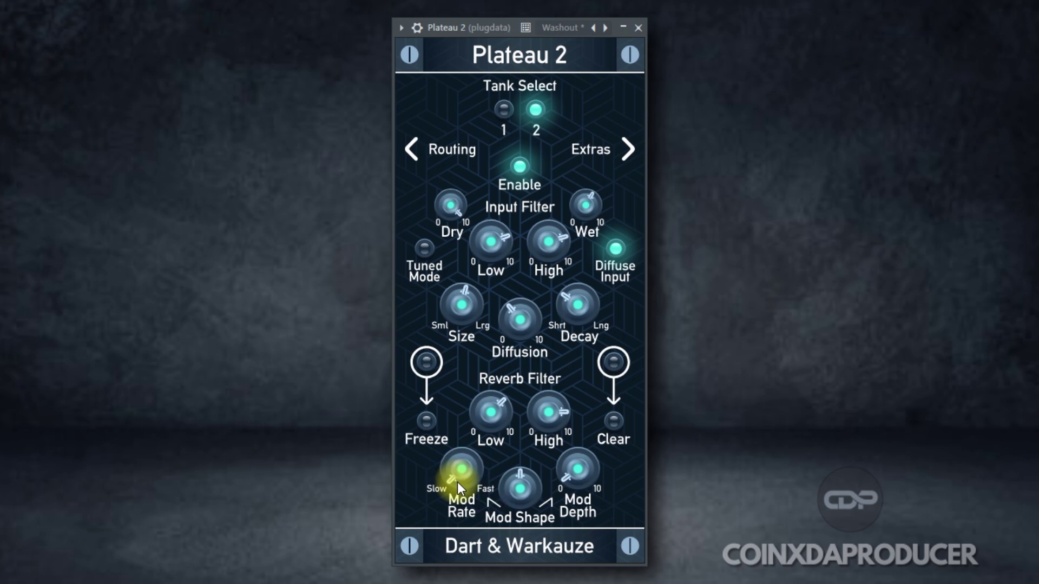
# Raise the mod rate slightly above its slowest setting and turn the mod shape past its middle position.
pyautogui.moveTo(464, 469); pyautogui.dragTo(464, 478)
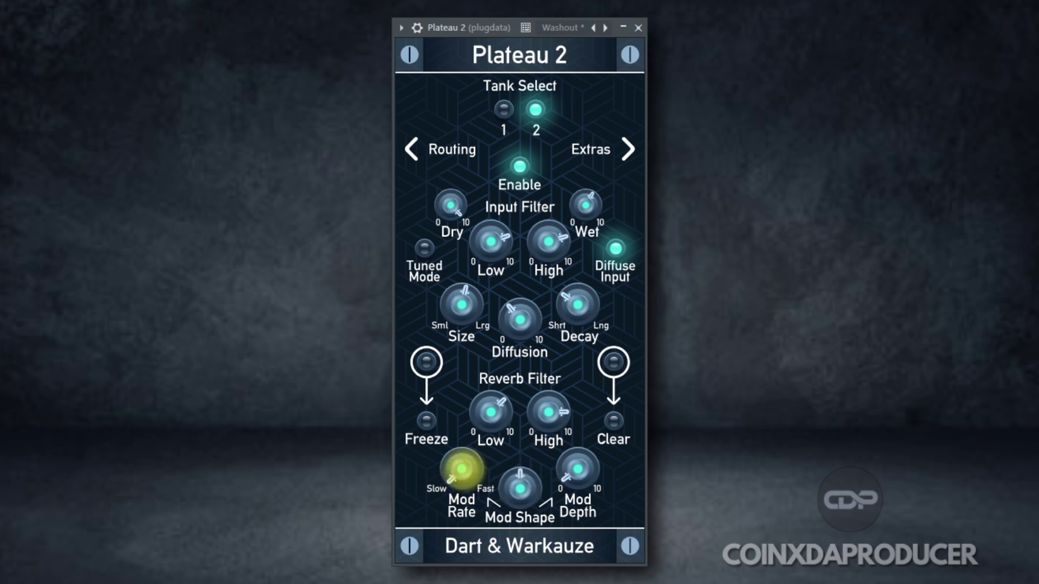
pyautogui.moveTo(526, 488); pyautogui.dragTo(584, 483)
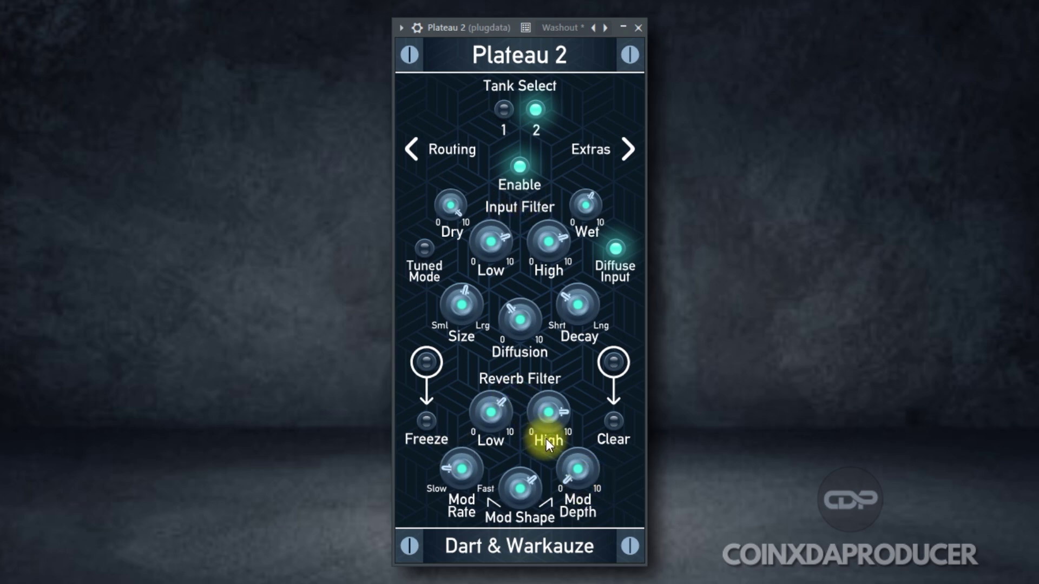
# View the list of factory presets and close it without loading one.
pyautogui.click(600, 28)
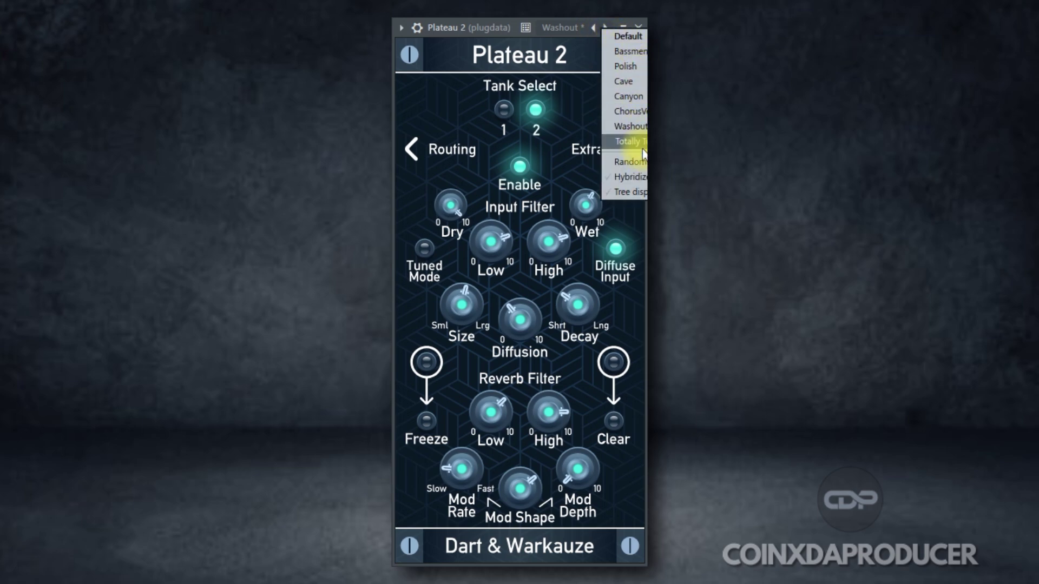
pyautogui.click(566, 174)
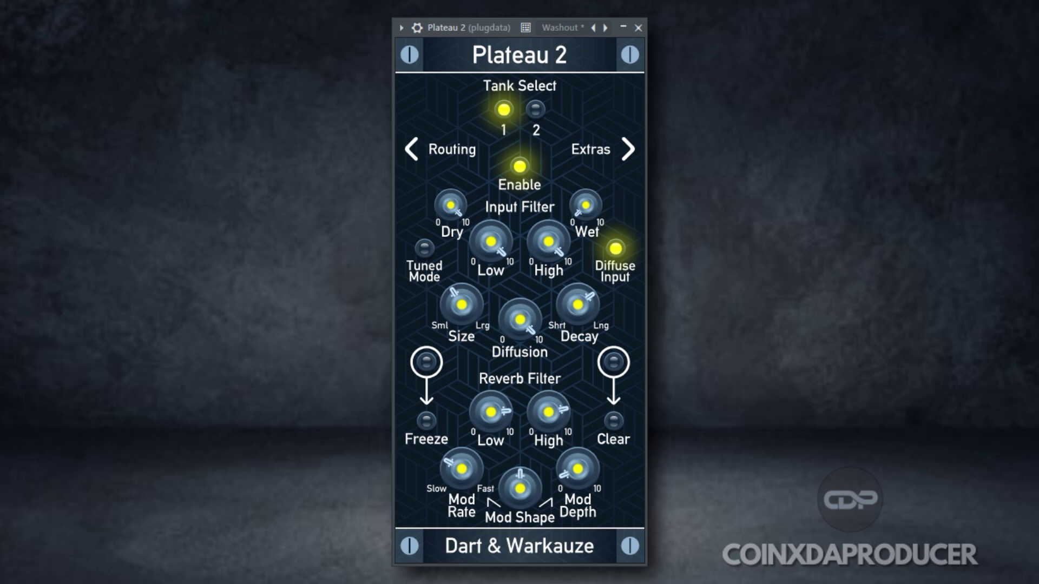
# Raise tank 1's wet level to about 6.
pyautogui.moveTo(602, 205); pyautogui.dragTo(602, 182)
pyautogui.moveTo(586, 205); pyautogui.dragTo(587, 167)
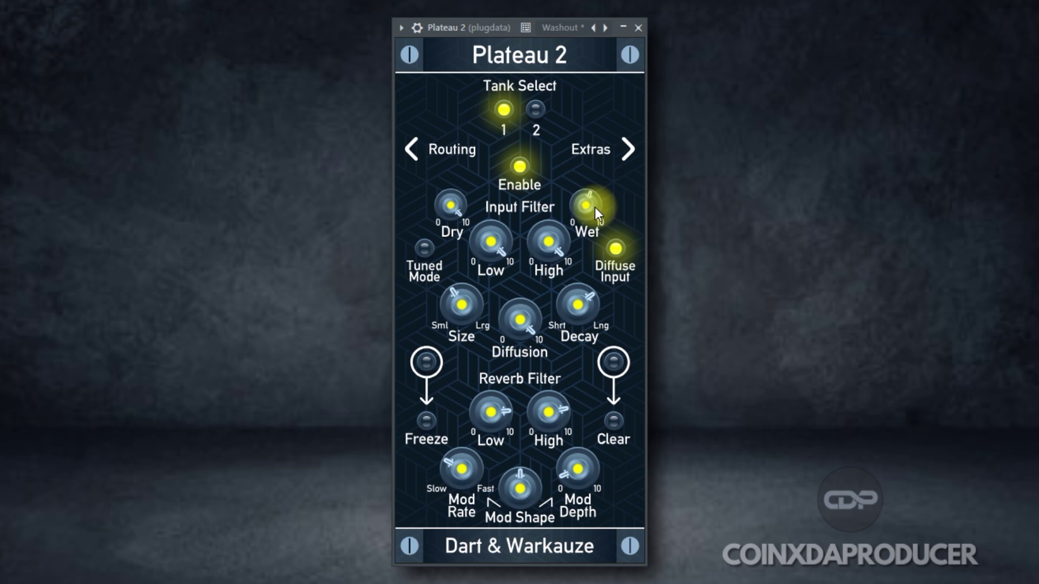
pyautogui.moveTo(589, 207); pyautogui.dragTo(584, 206)
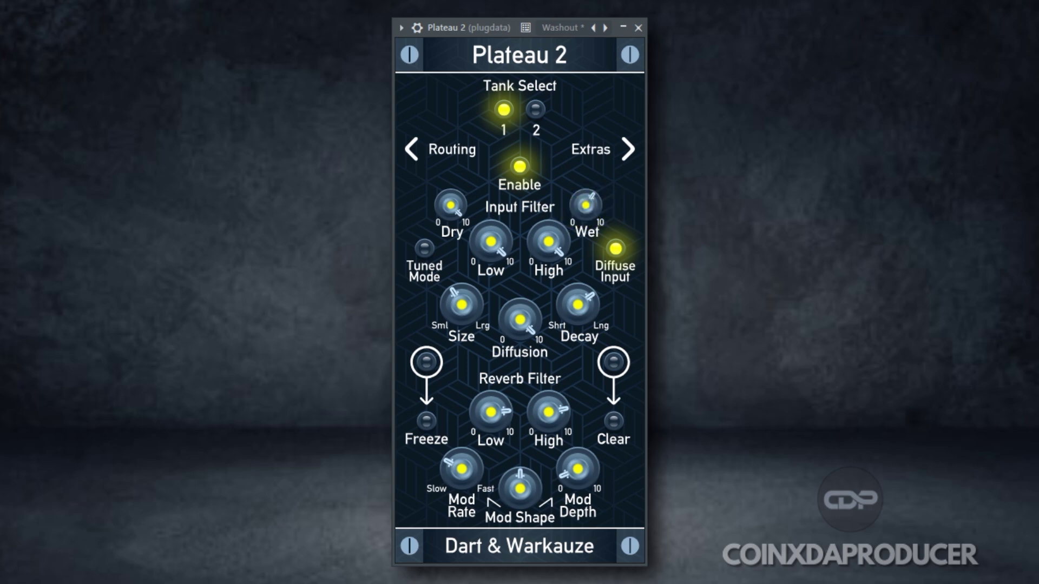
# Switch to tank 2, turn its wet level down to 0 and enable the tank.
pyautogui.click(537, 111)
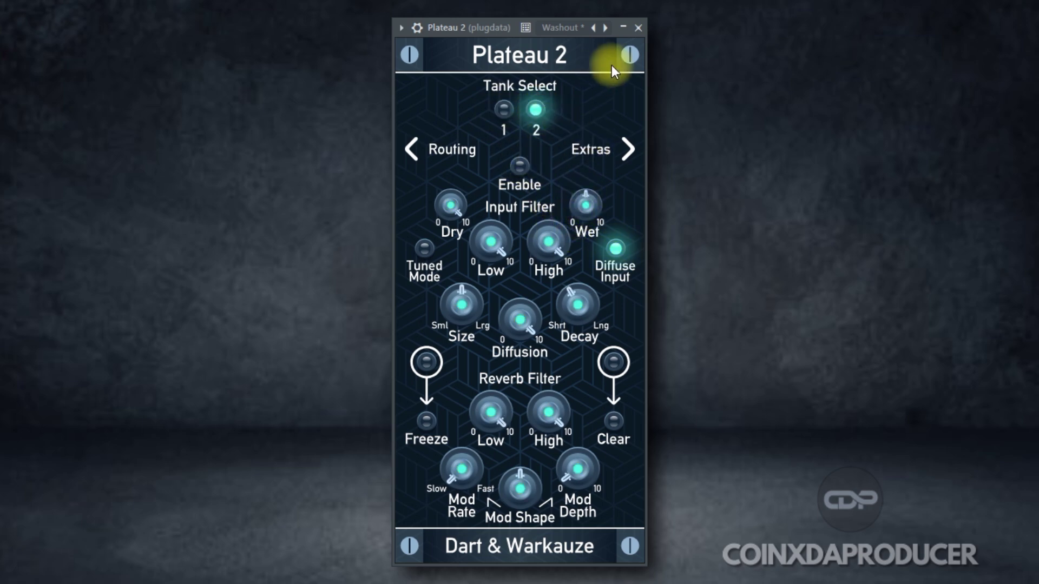
pyautogui.click(605, 30)
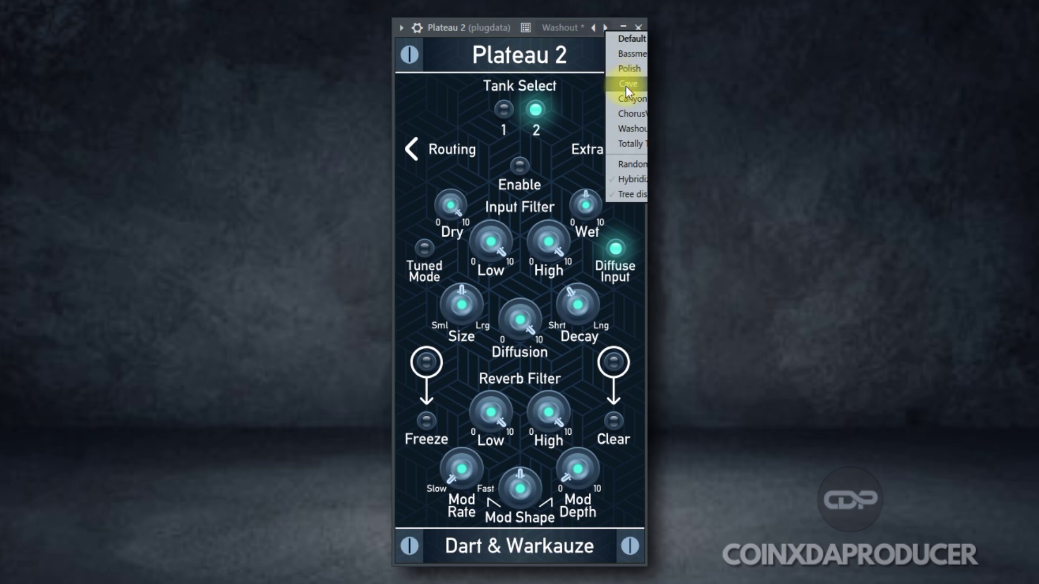
pyautogui.click(579, 116)
pyautogui.moveTo(578, 202)
pyautogui.mouseDown()
pyautogui.moveTo(585, 208)
pyautogui.moveTo(579, 196)
pyautogui.mouseUp()
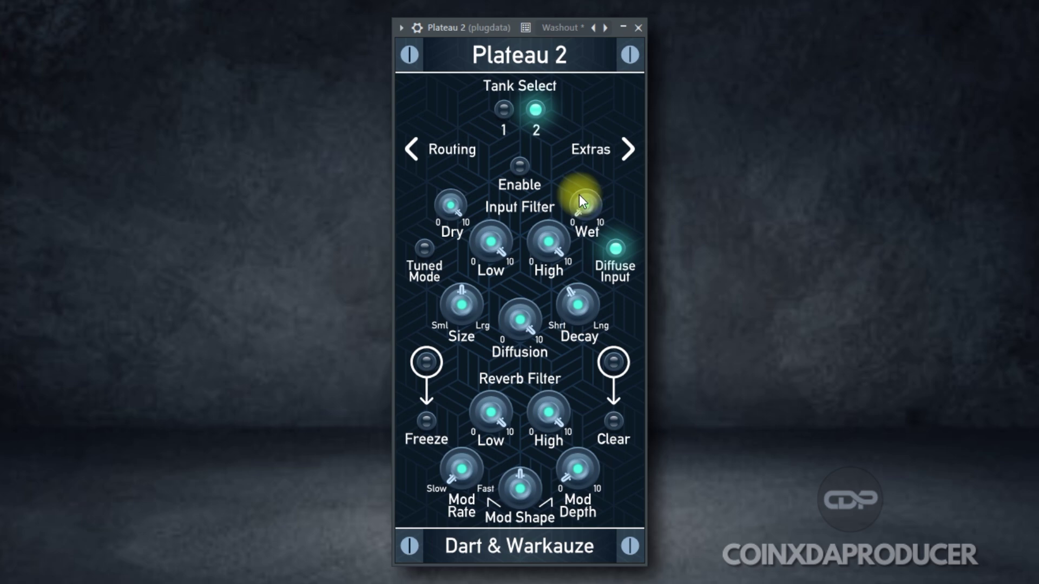
pyautogui.click(530, 168)
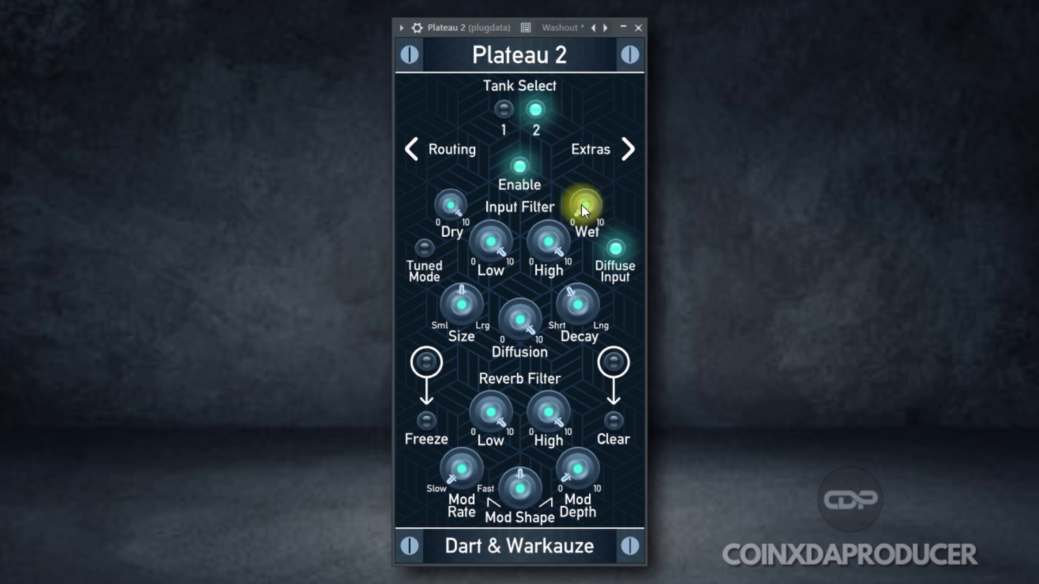
# Raise tank 2's wet level to about 6.
pyautogui.moveTo(583, 208); pyautogui.dragTo(583, 188)
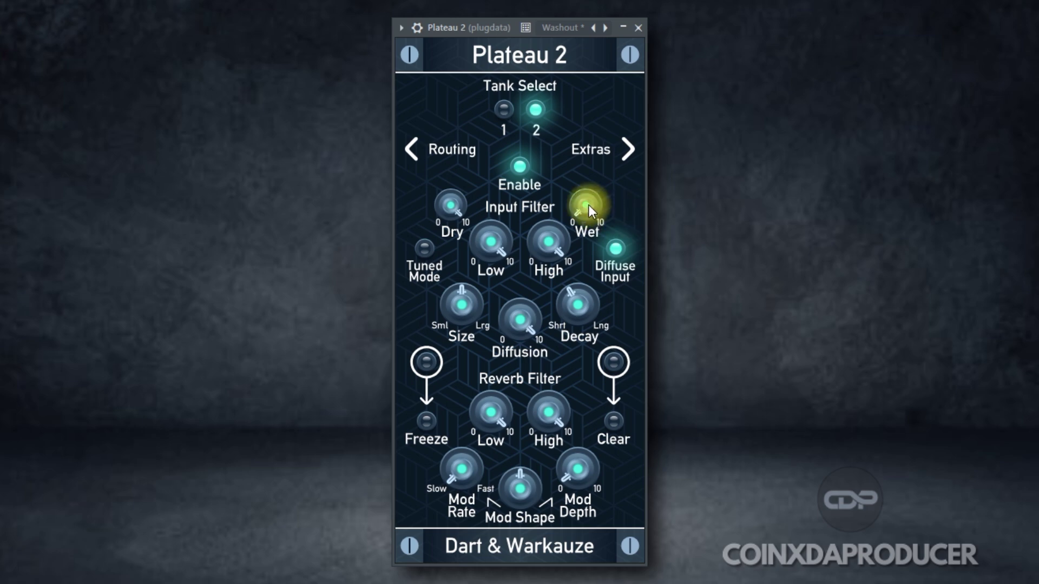
pyautogui.moveTo(588, 204); pyautogui.dragTo(589, 191)
pyautogui.moveTo(588, 190); pyautogui.dragTo(589, 190)
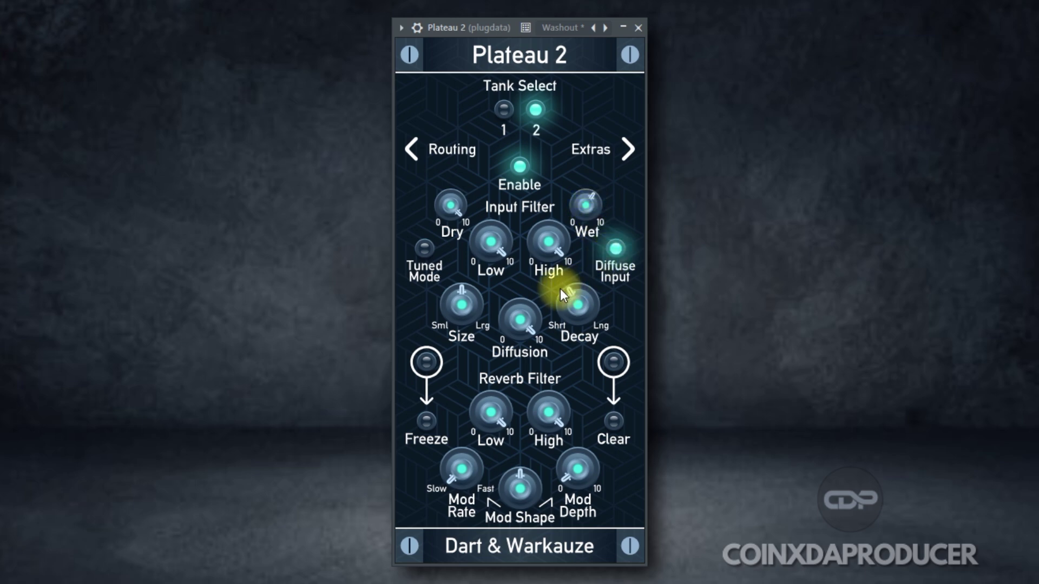
# Lower tank 2's diffusion to about 4 and shorten its decay to near the short end.
pyautogui.moveTo(526, 319); pyautogui.dragTo(526, 322)
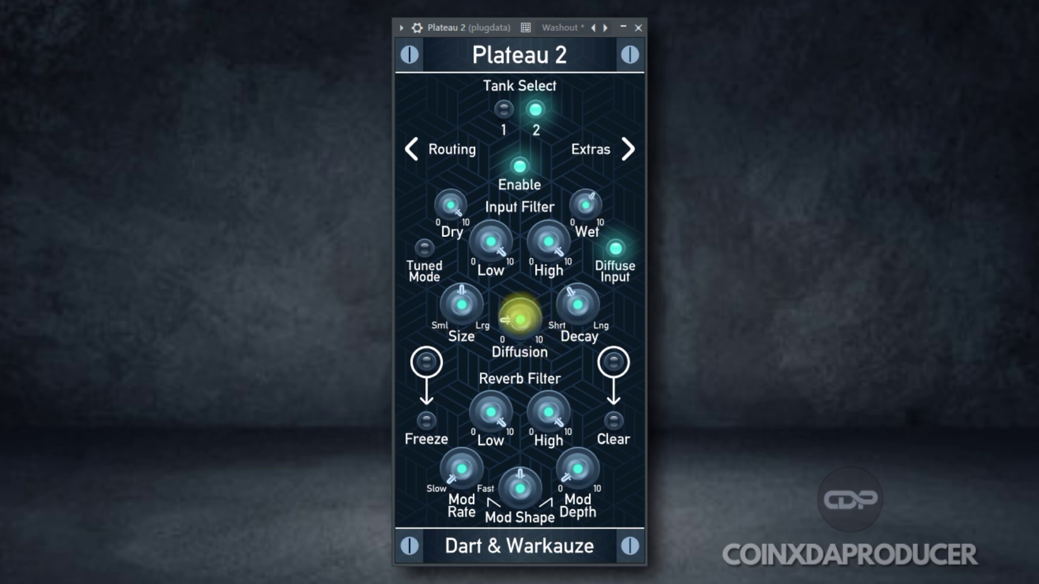
pyautogui.moveTo(517, 317); pyautogui.dragTo(517, 322)
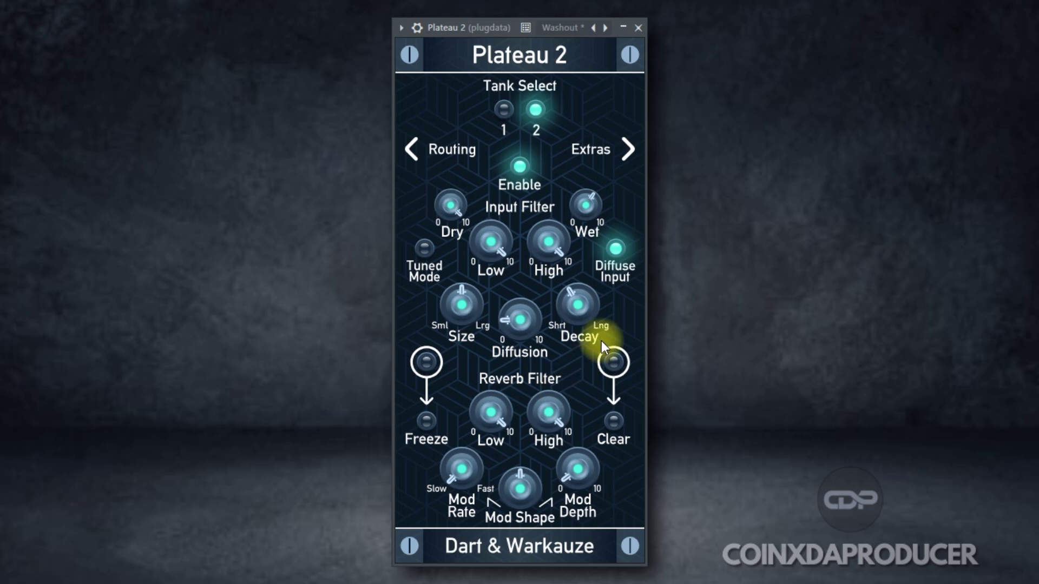
pyautogui.moveTo(587, 305); pyautogui.dragTo(588, 321)
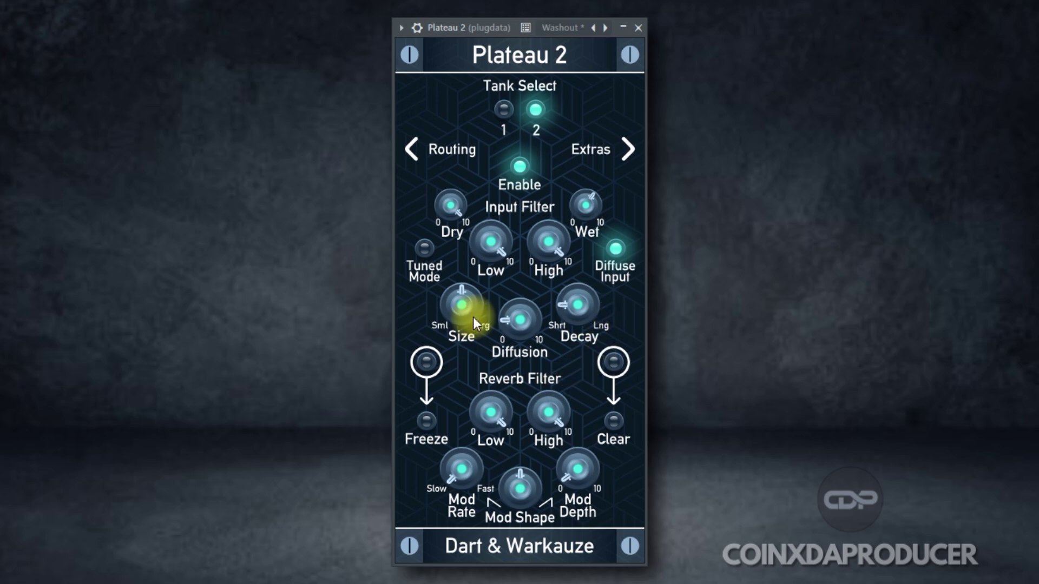
pyautogui.moveTo(523, 312); pyautogui.dragTo(522, 306)
# Fine-tune tank 2's wet level to about 6 and lengthen its decay slightly.
pyautogui.moveTo(586, 205); pyautogui.dragTo(586, 208)
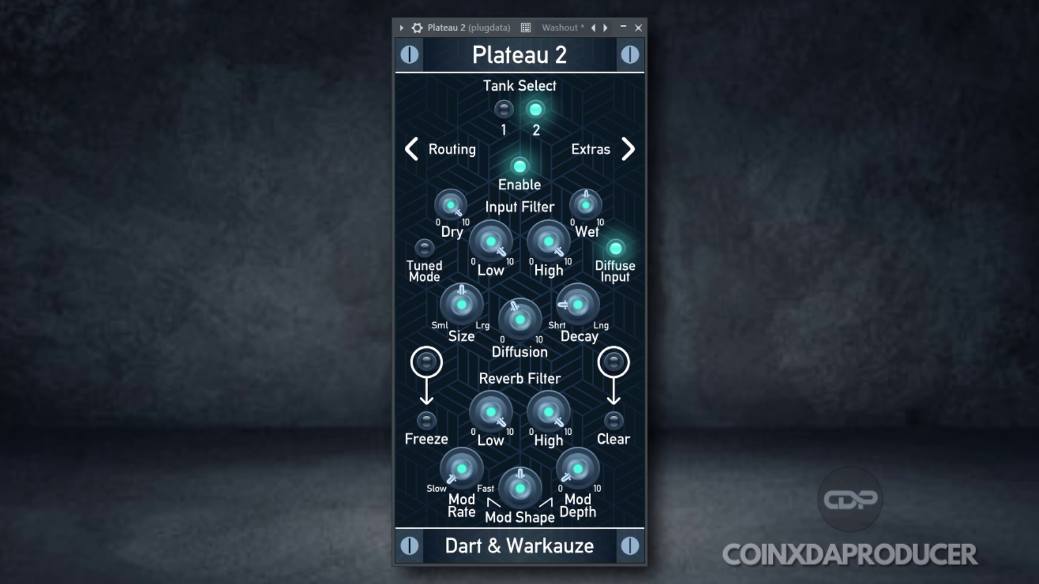
pyautogui.moveTo(587, 207); pyautogui.dragTo(586, 205)
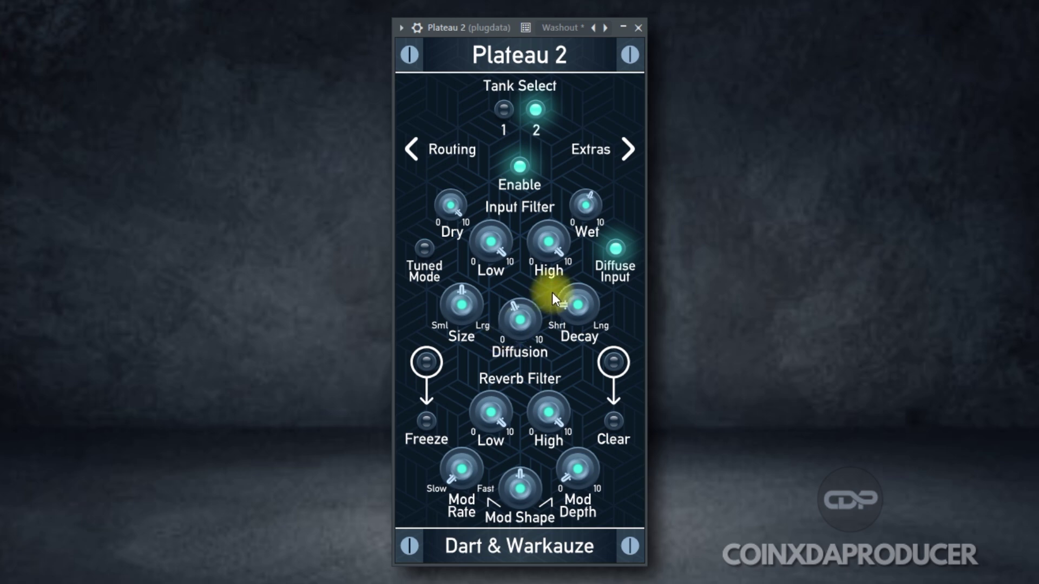
pyautogui.moveTo(568, 301); pyautogui.dragTo(568, 298)
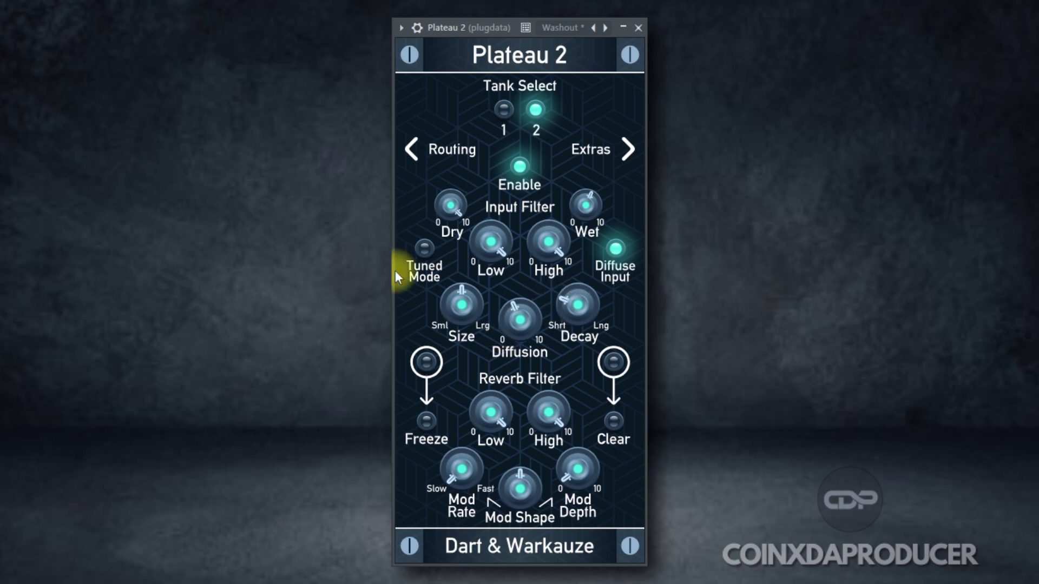
# Turn tank 2's wet level down to 0 to compare, and raise it to about 5.
pyautogui.click(587, 219)
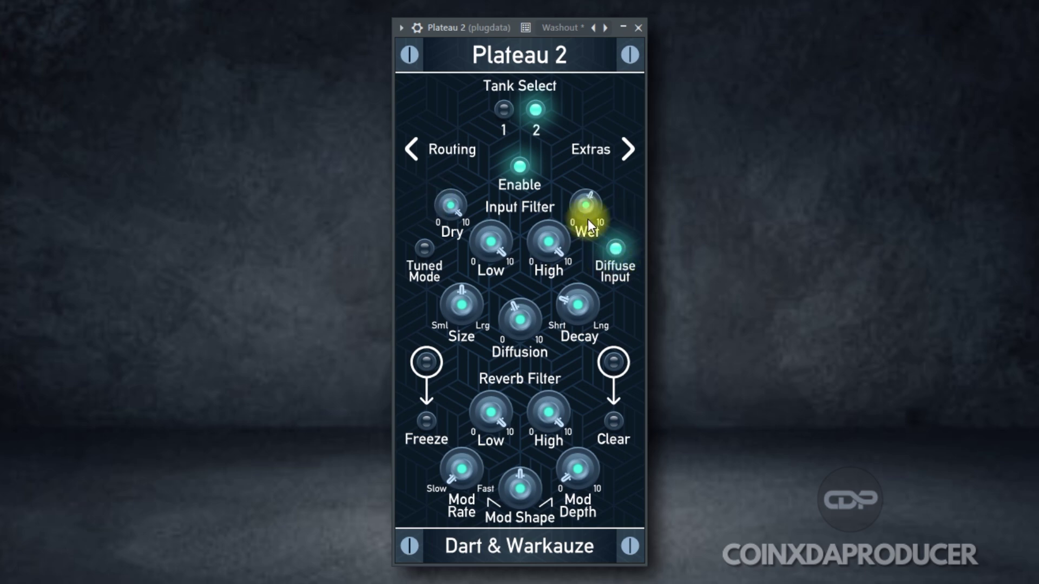
pyautogui.moveTo(582, 206); pyautogui.dragTo(584, 209)
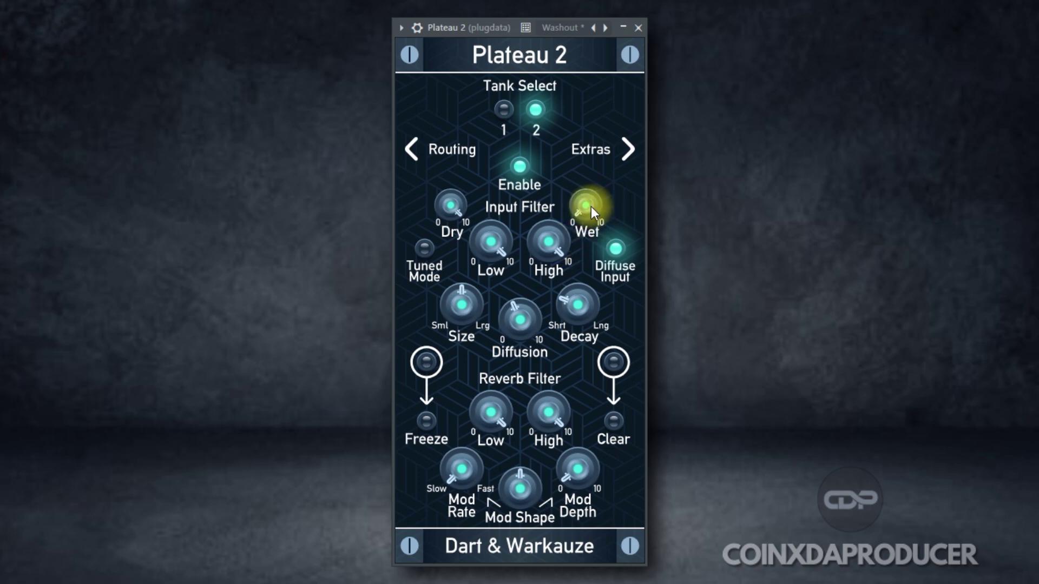
pyautogui.moveTo(589, 202); pyautogui.dragTo(589, 162)
pyautogui.moveTo(588, 206); pyautogui.dragTo(580, 209)
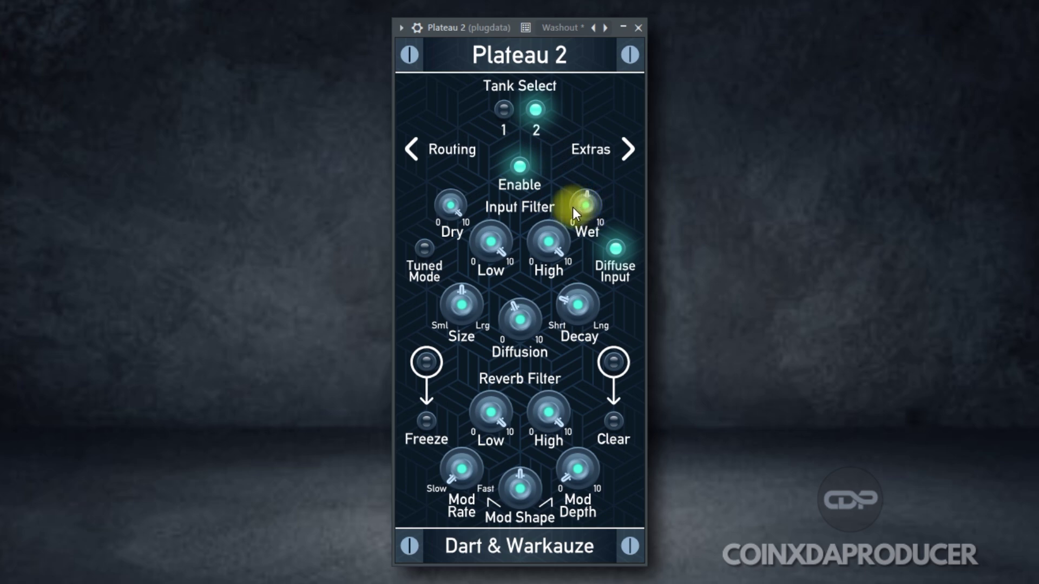
# Lower the input filter's low amount to between 8 and 9 and raise the wet level to about 9.
pyautogui.moveTo(495, 246)
pyautogui.mouseDown()
pyautogui.moveTo(495, 276)
pyautogui.moveTo(492, 225)
pyautogui.moveTo(492, 239)
pyautogui.mouseUp()
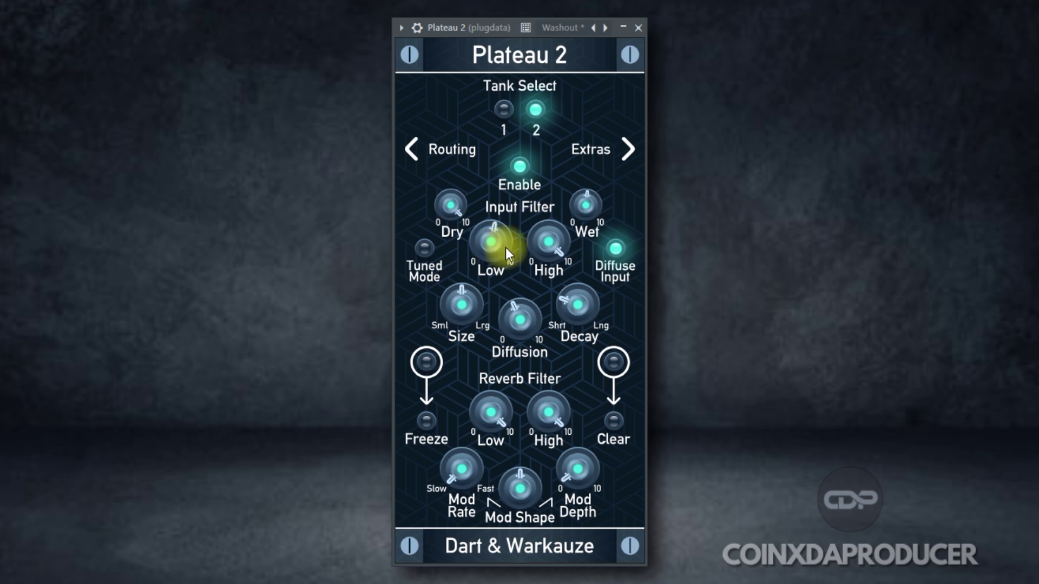
pyautogui.moveTo(492, 245); pyautogui.dragTo(491, 249)
pyautogui.moveTo(600, 207); pyautogui.dragTo(600, 194)
pyautogui.moveTo(472, 236); pyautogui.dragTo(503, 248)
pyautogui.click(436, 256)
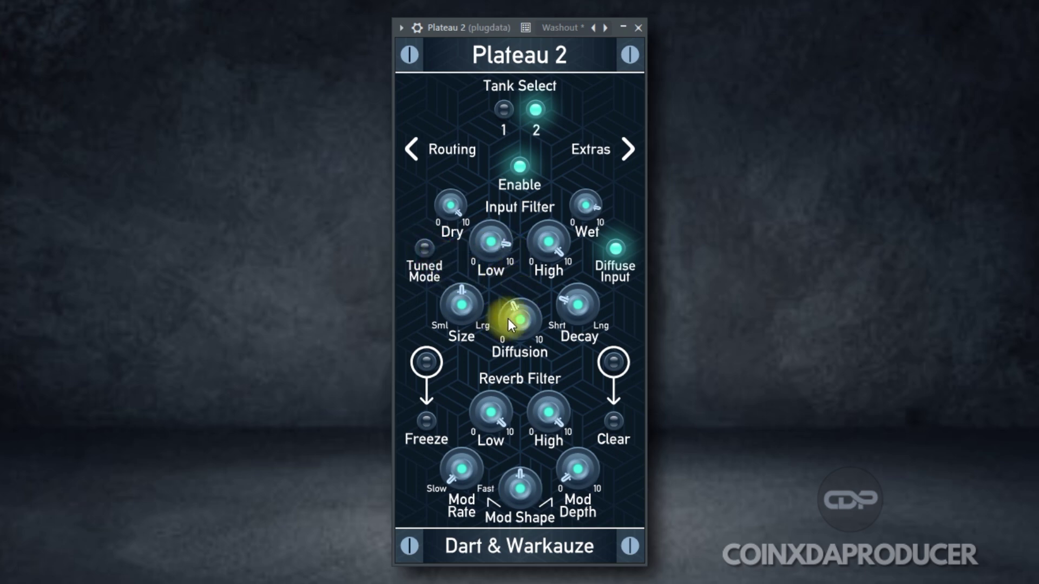
# Drop tank 2's wet level to 0 to hear the dry sound, and bring it back to about 5.
pyautogui.moveTo(594, 199)
pyautogui.mouseDown()
pyautogui.moveTo(595, 167)
pyautogui.moveTo(580, 208)
pyautogui.mouseUp()
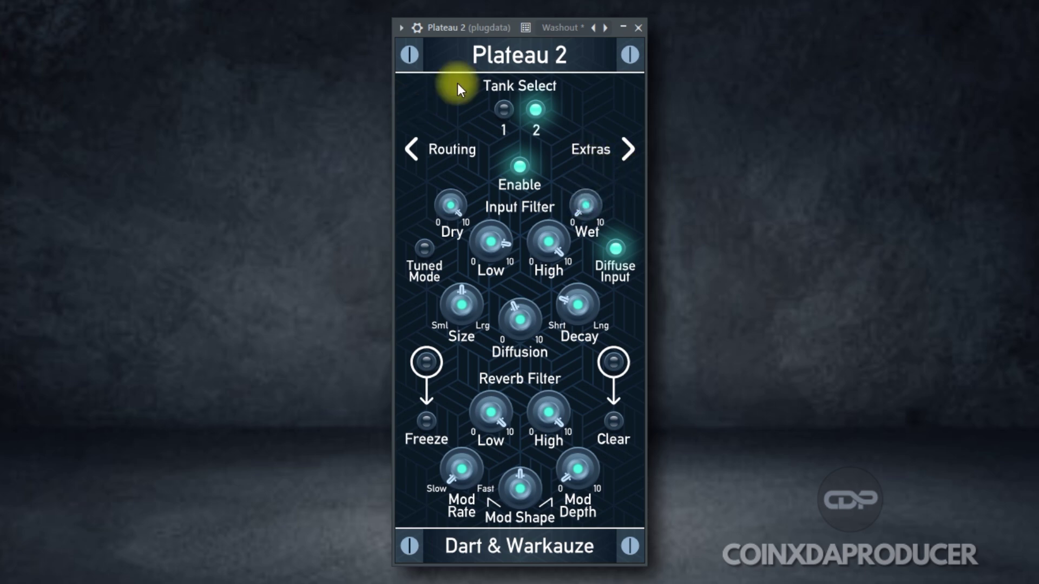
pyautogui.moveTo(596, 190); pyautogui.dragTo(529, 138)
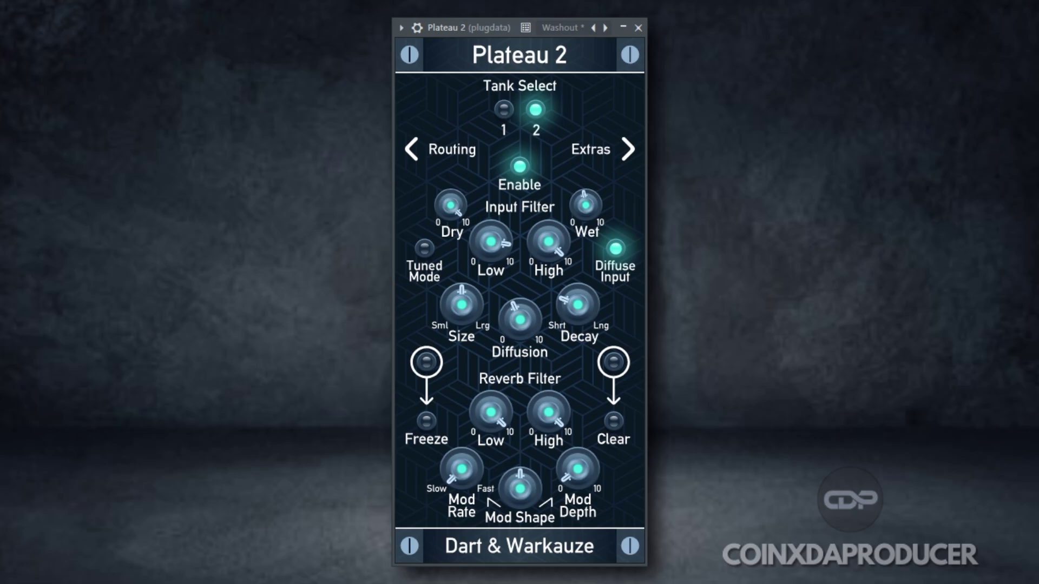
# Toggle Tuned Mode on tank 2 and look through the list of factory presets without loading one.
pyautogui.click(424, 249)
pyautogui.click(595, 30)
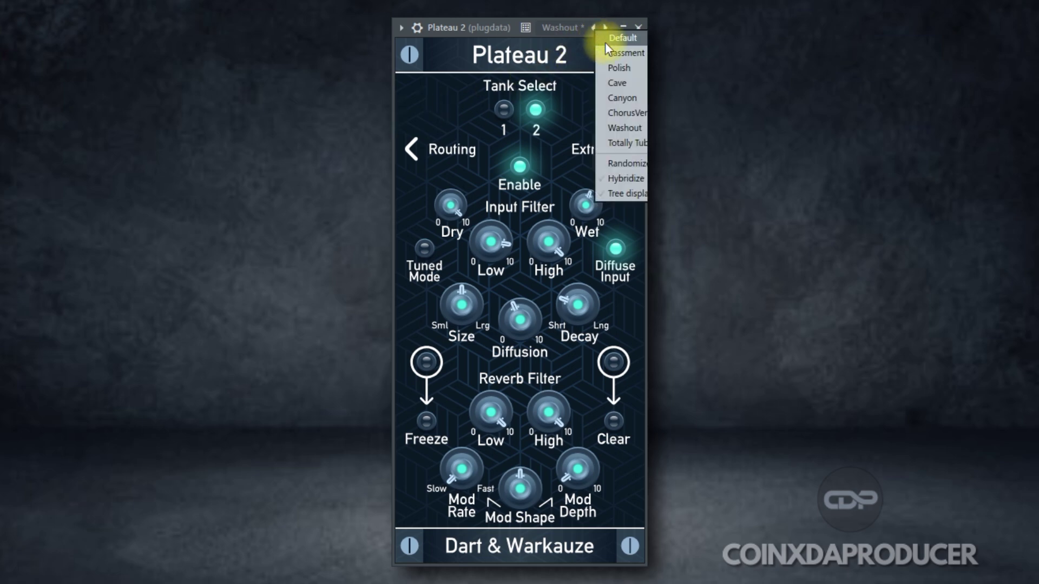
pyautogui.click(450, 103)
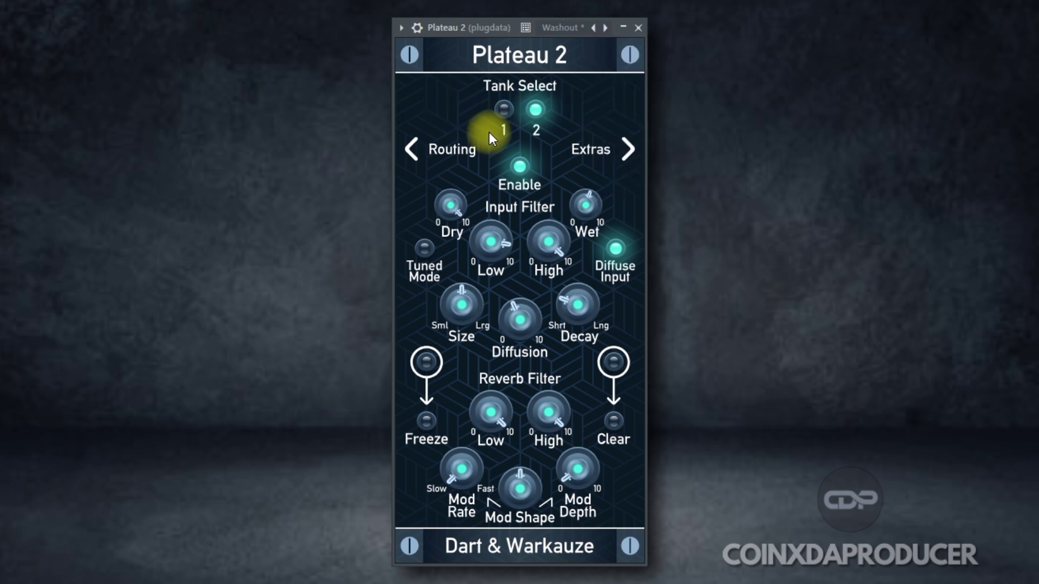